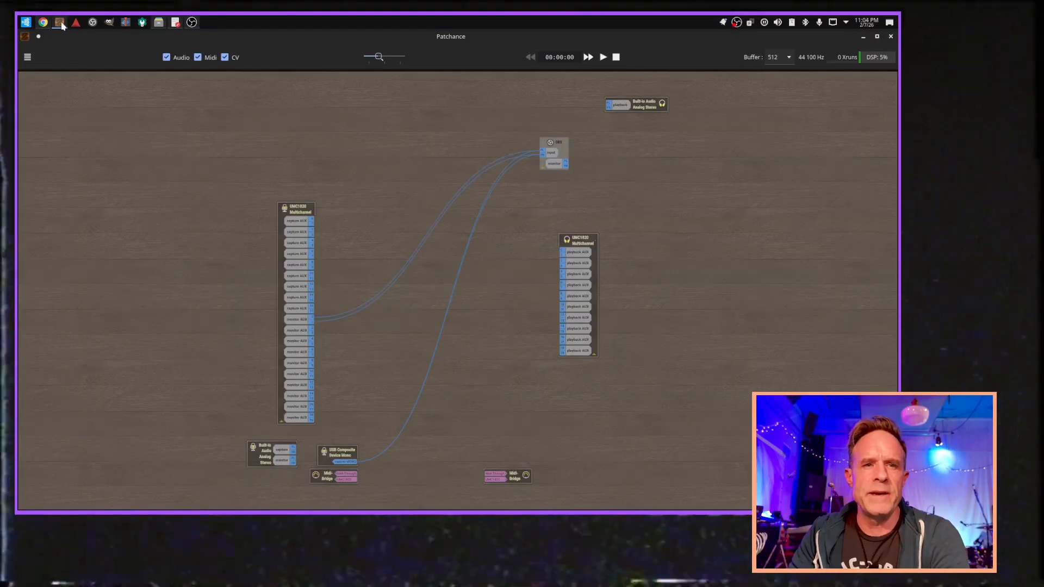
Search the installed applications for "pat" to locate Patchance.
{"action": "mouse_move", "coordinate": [61, 26]}
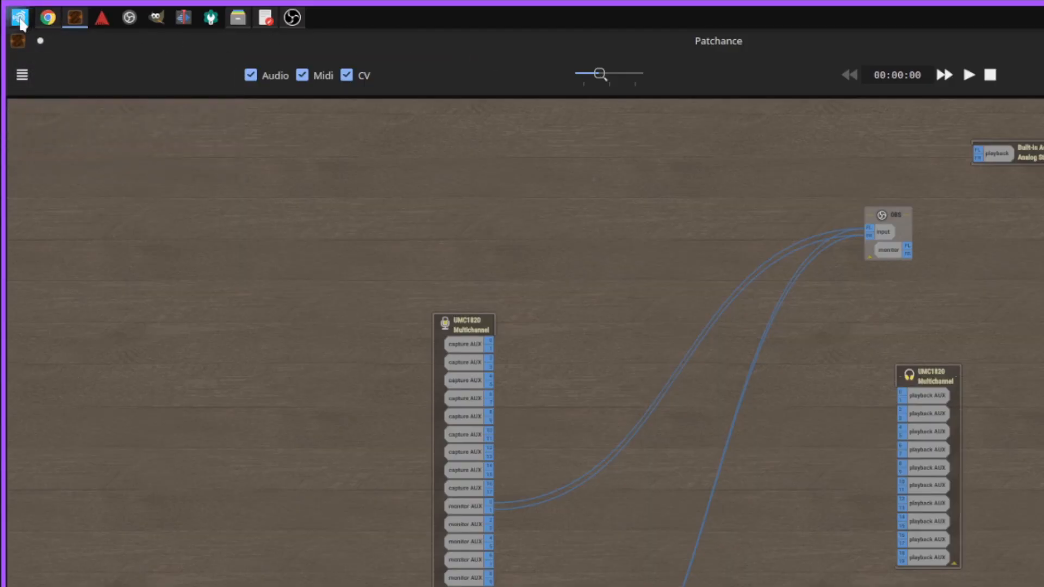
{"action": "left_click", "coordinate": [19, 17]}
{"action": "mouse_move", "coordinate": [161, 121]}
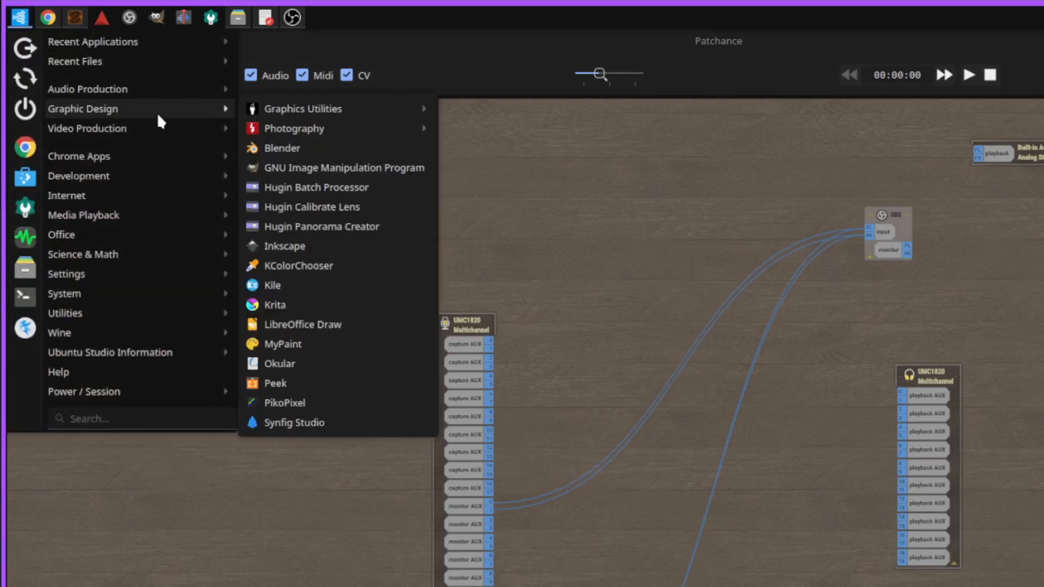
{"action": "type", "text": "pat"}
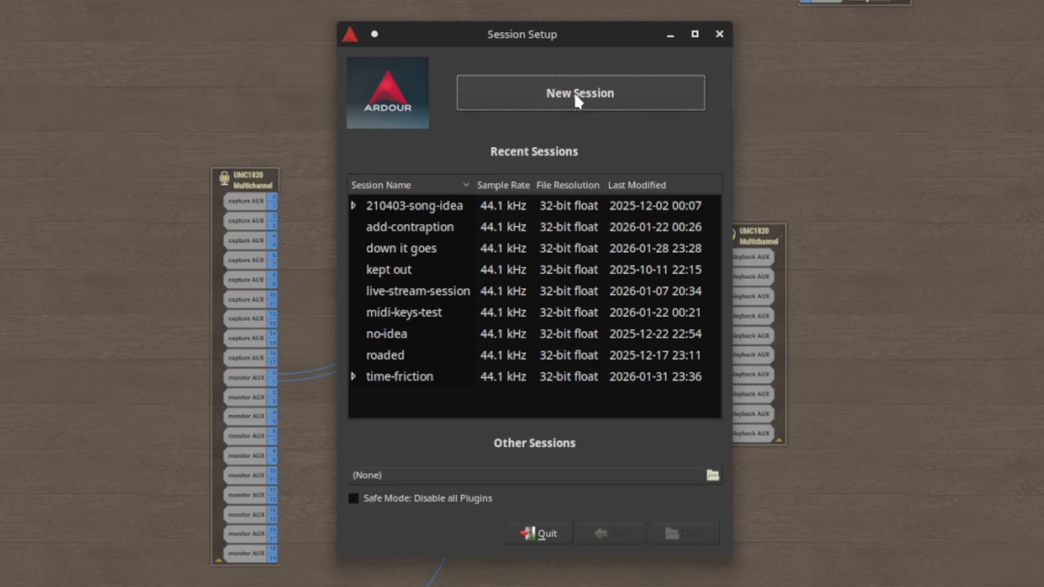
Create a new Ardour session named test from the Empty Template and bring up its editor window.
{"action": "left_click", "coordinate": [574, 92]}
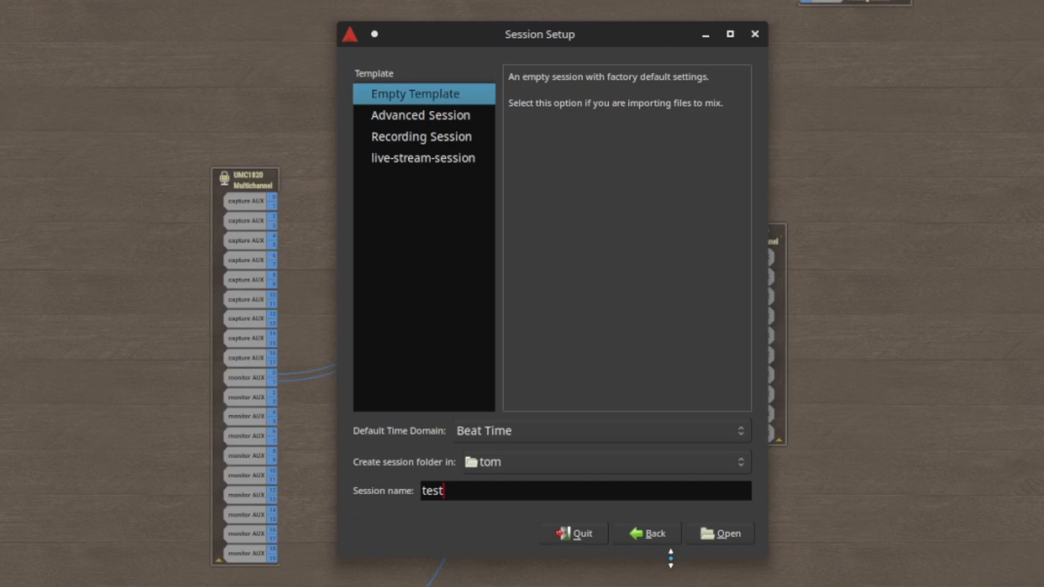
{"action": "left_click", "coordinate": [749, 534]}
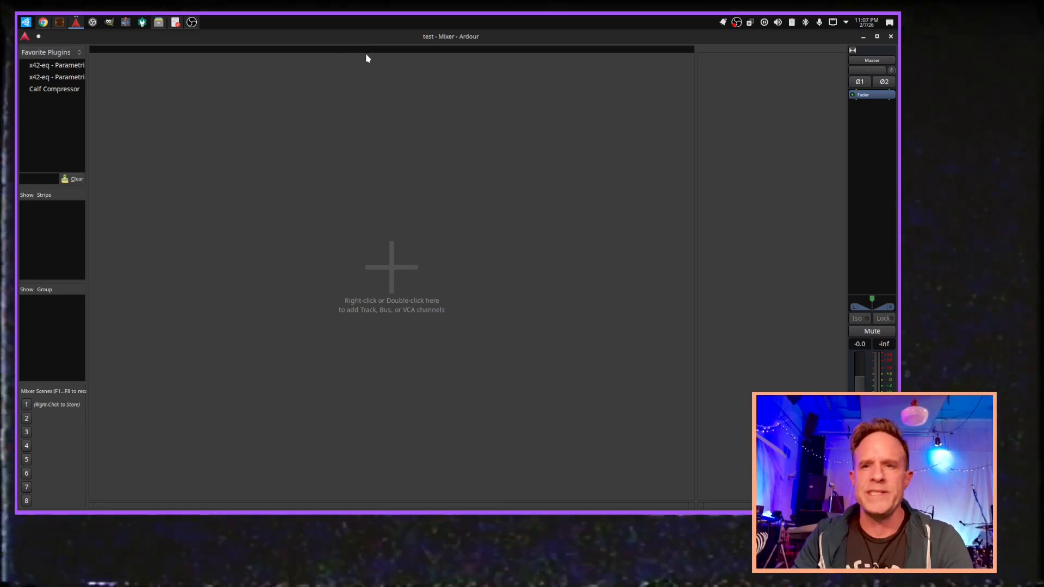
{"action": "left_click", "coordinate": [77, 23]}
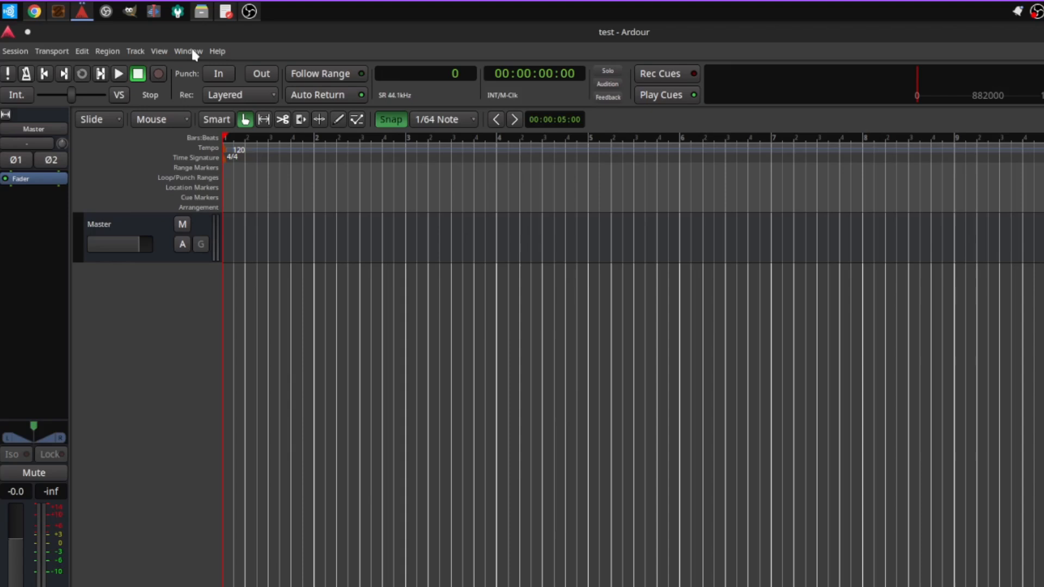
{"action": "left_click", "coordinate": [153, 52]}
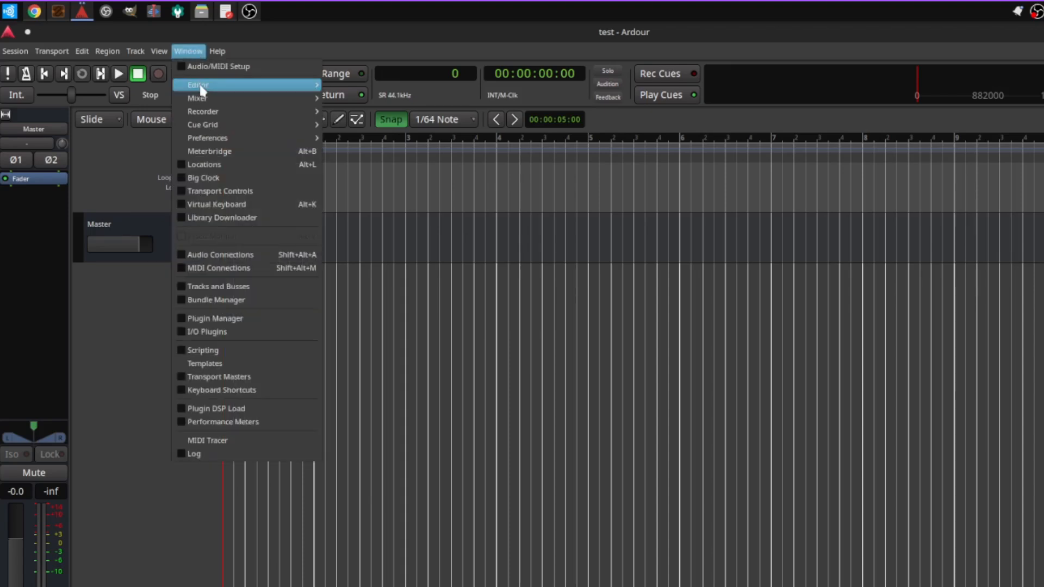
{"action": "mouse_move", "coordinate": [223, 104]}
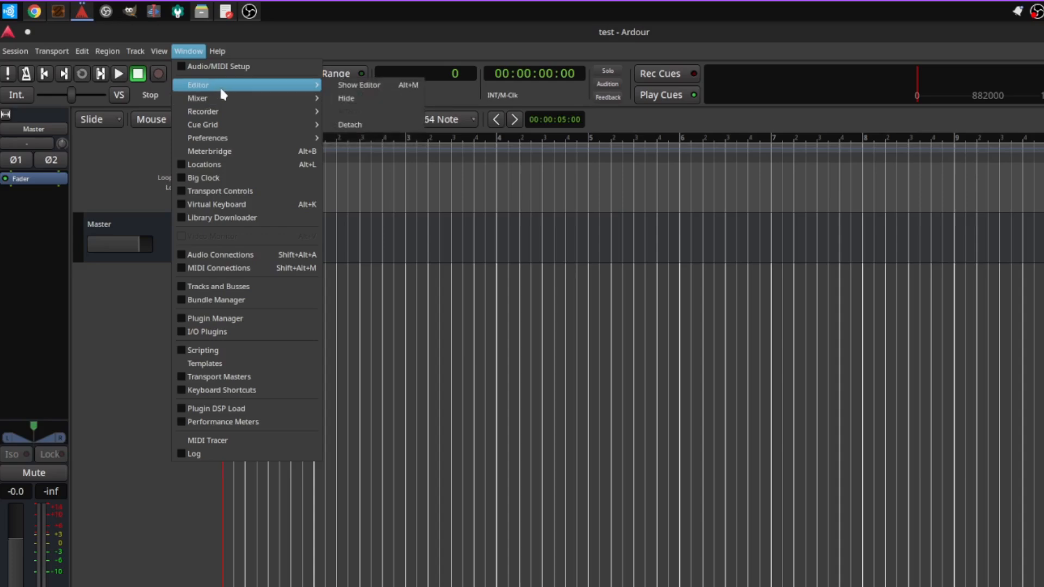
{"action": "left_click", "coordinate": [482, 31]}
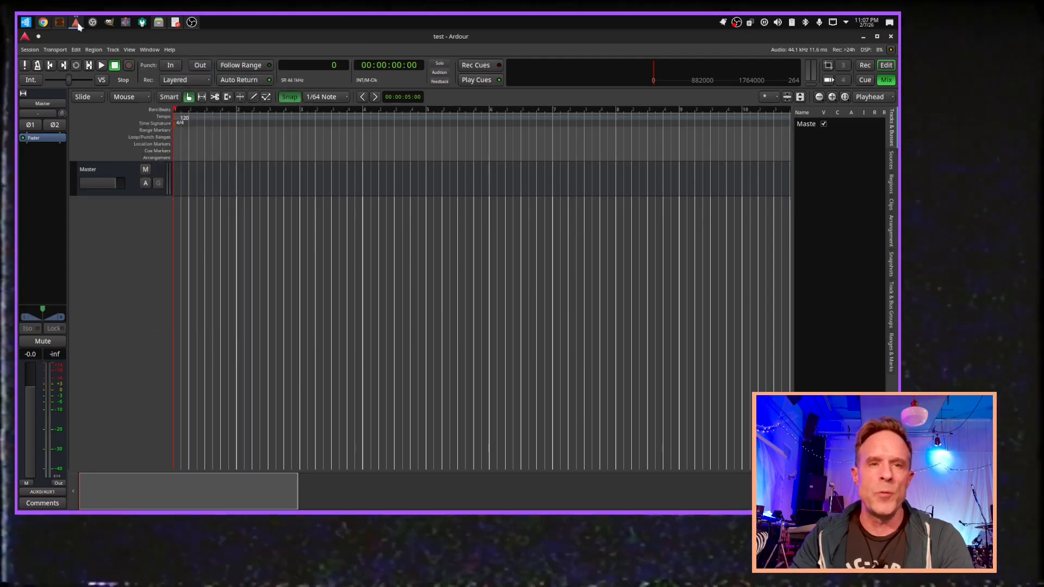
{"action": "left_click", "coordinate": [84, 12]}
{"action": "left_click", "coordinate": [78, 24]}
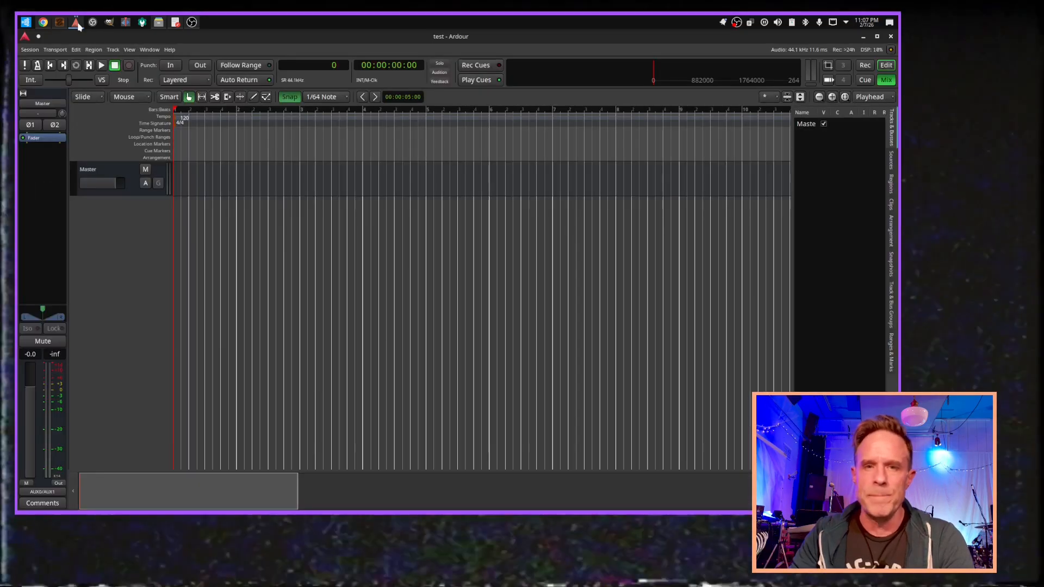
{"action": "left_click", "coordinate": [60, 24]}
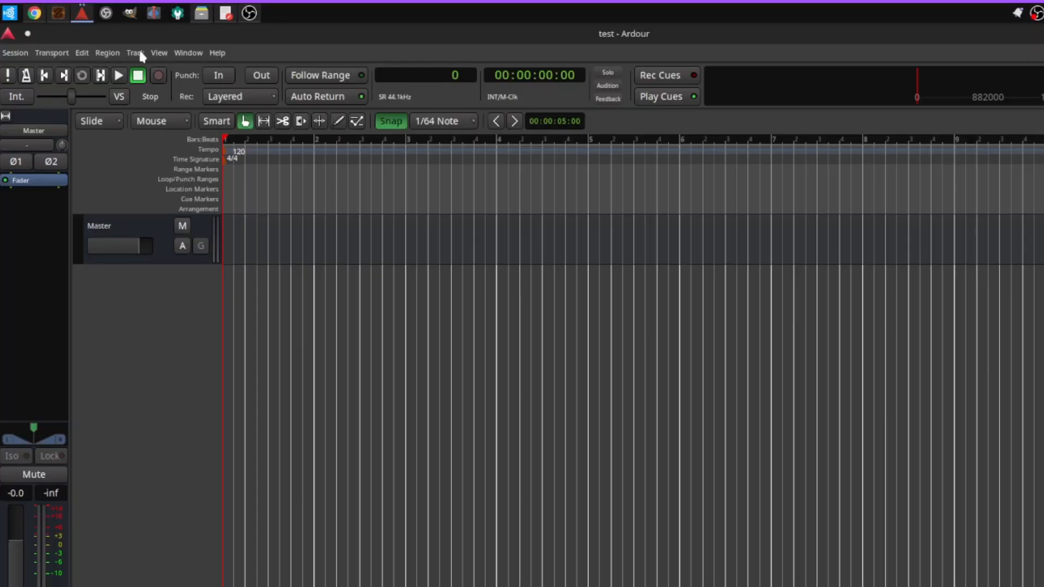
Add 18 mono audio tracks to the session, keeping the name Audio and the Strict-I/O pin mode.
{"action": "left_click", "coordinate": [139, 53]}
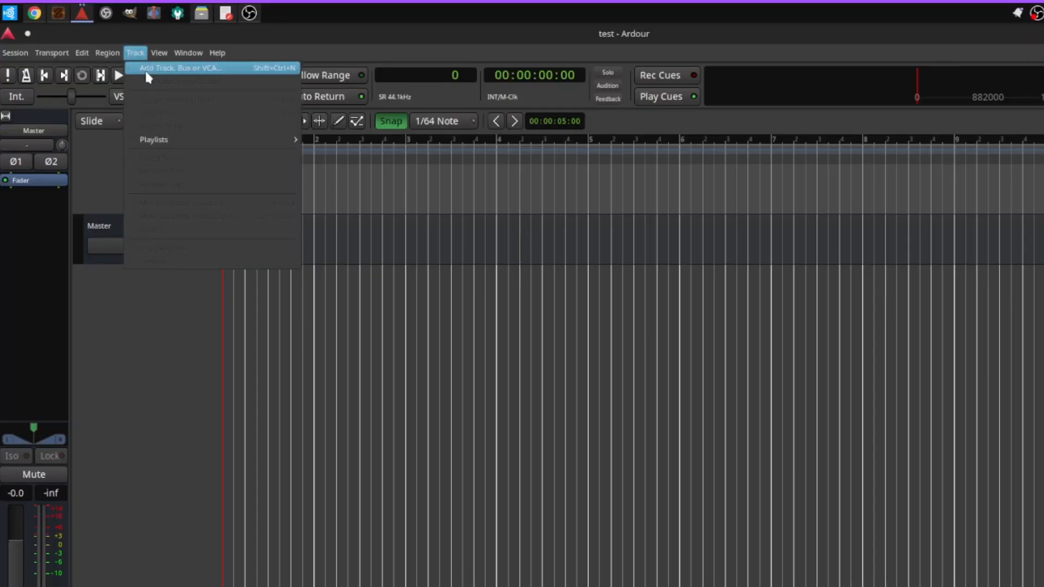
{"action": "left_click", "coordinate": [148, 70]}
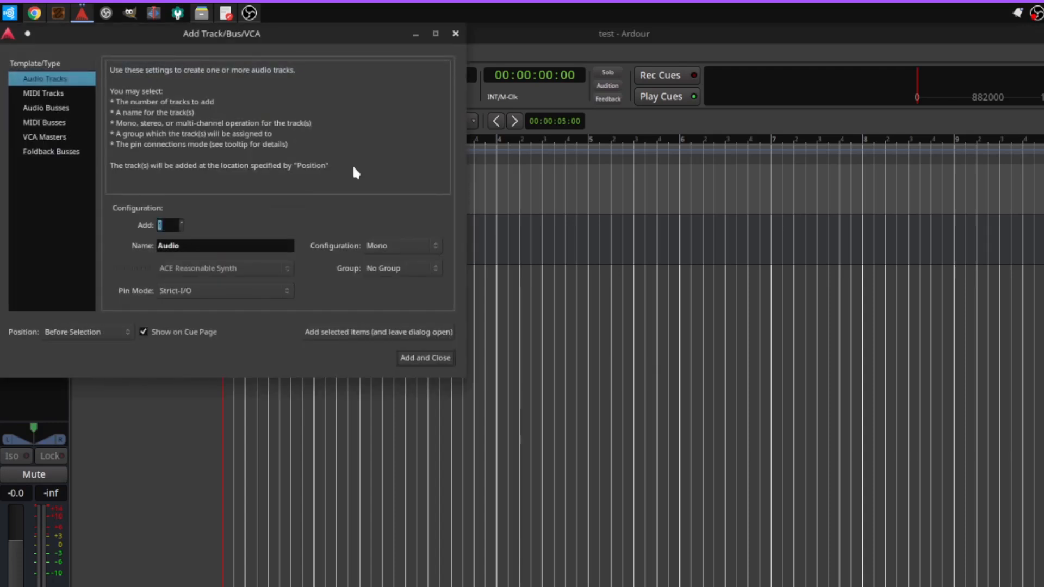
{"action": "left_click_drag", "start_coordinate": [291, 41], "coordinate": [671, 152]}
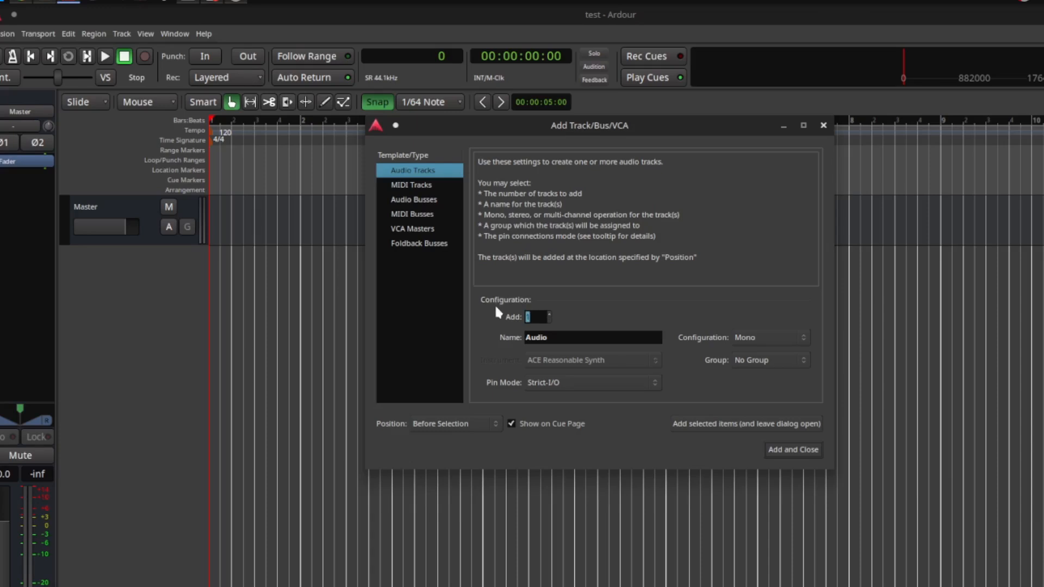
{"action": "type", "text": "18"}
{"action": "left_click", "coordinate": [799, 451]}
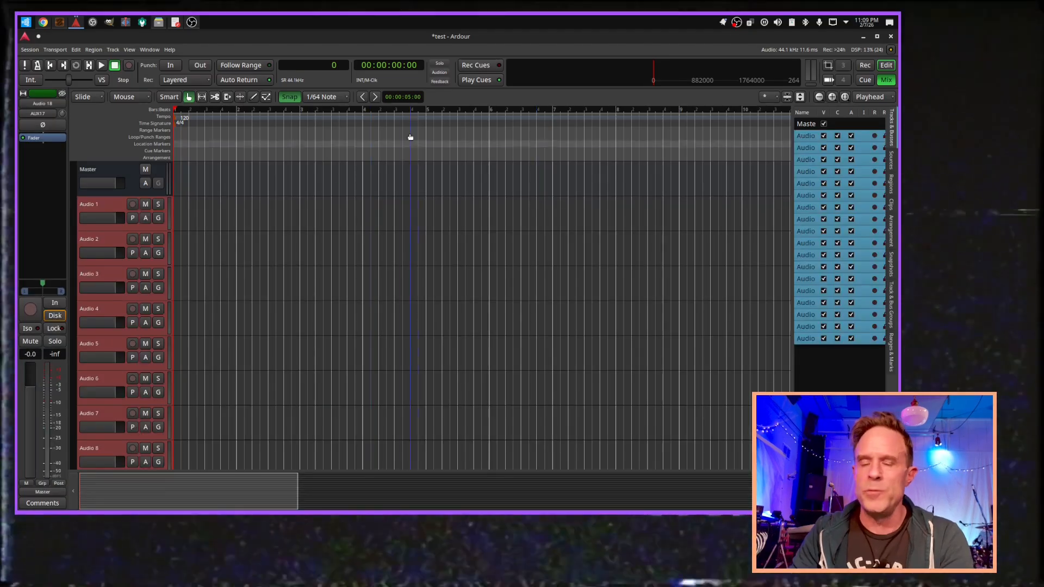
Review the new tracks, then switch to Patchance and examine how they are connected to the UMC1820.
{"action": "scroll", "coordinate": [326, 196], "scroll_direction": "down", "scroll_amount": 6}
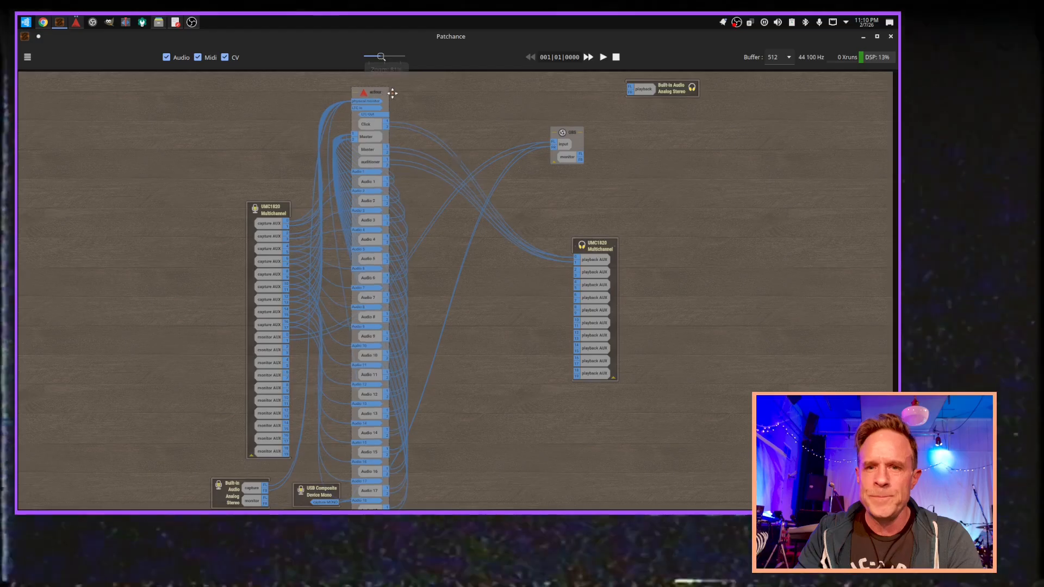
{"action": "left_click_drag", "start_coordinate": [511, 36], "coordinate": [559, 39]}
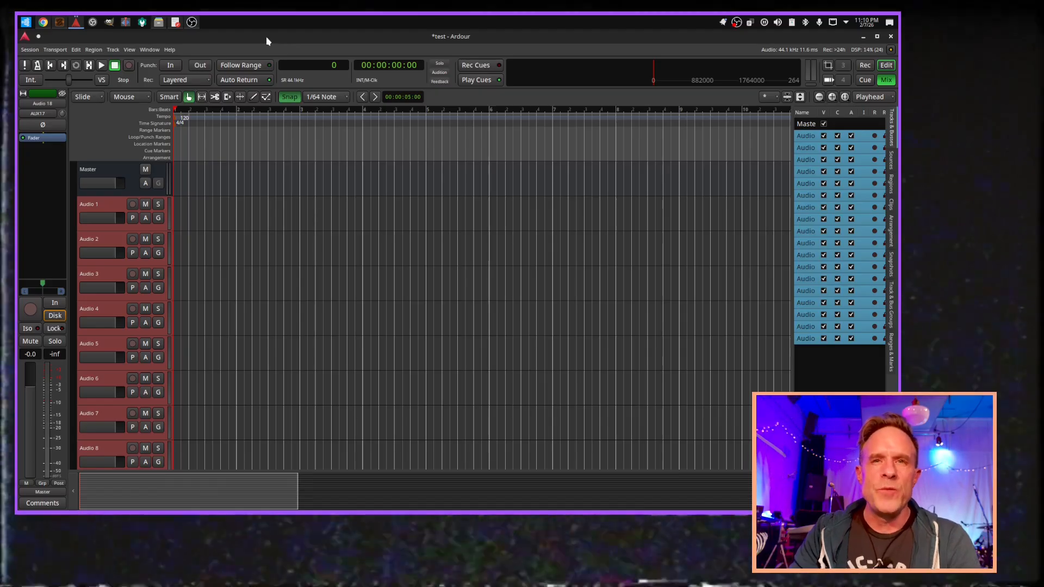
Switch to the Ardour mixer and inspect the input assignments of the Audio 1 and Audio 2 strips.
{"action": "left_click", "coordinate": [76, 23]}
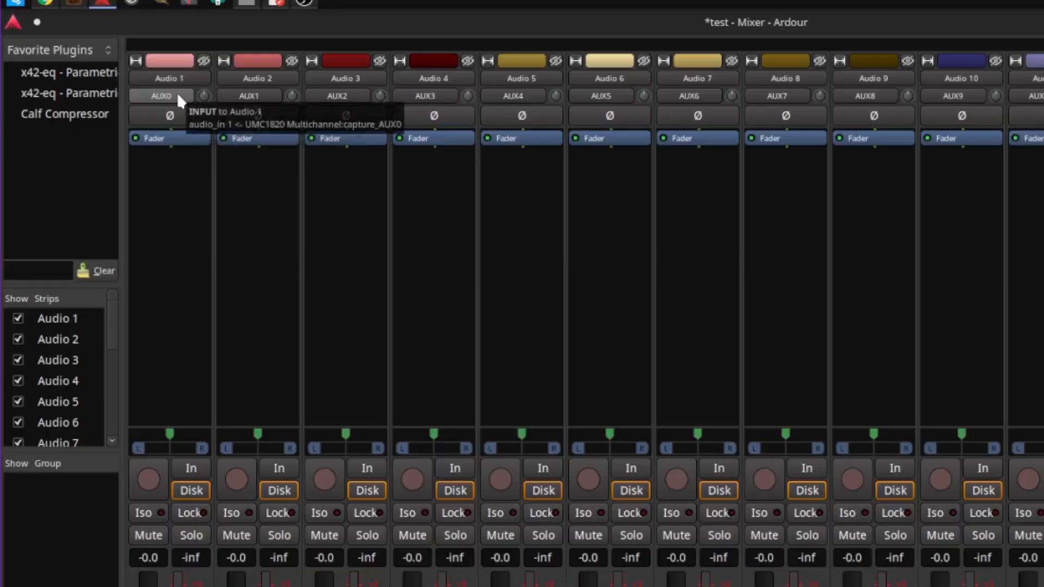
{"action": "left_click", "coordinate": [177, 93]}
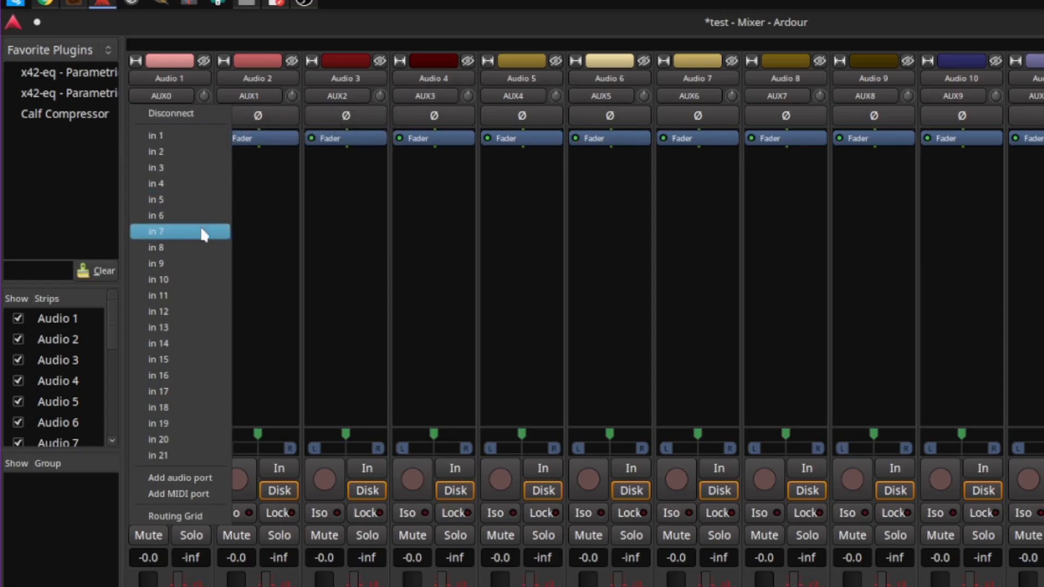
{"action": "left_click", "coordinate": [248, 96]}
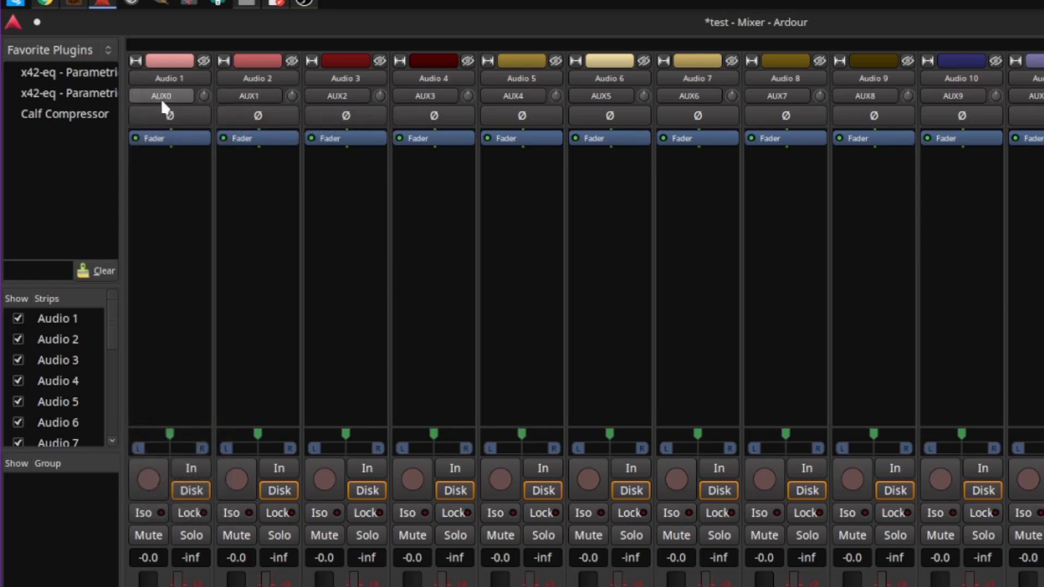
{"action": "left_click", "coordinate": [161, 99]}
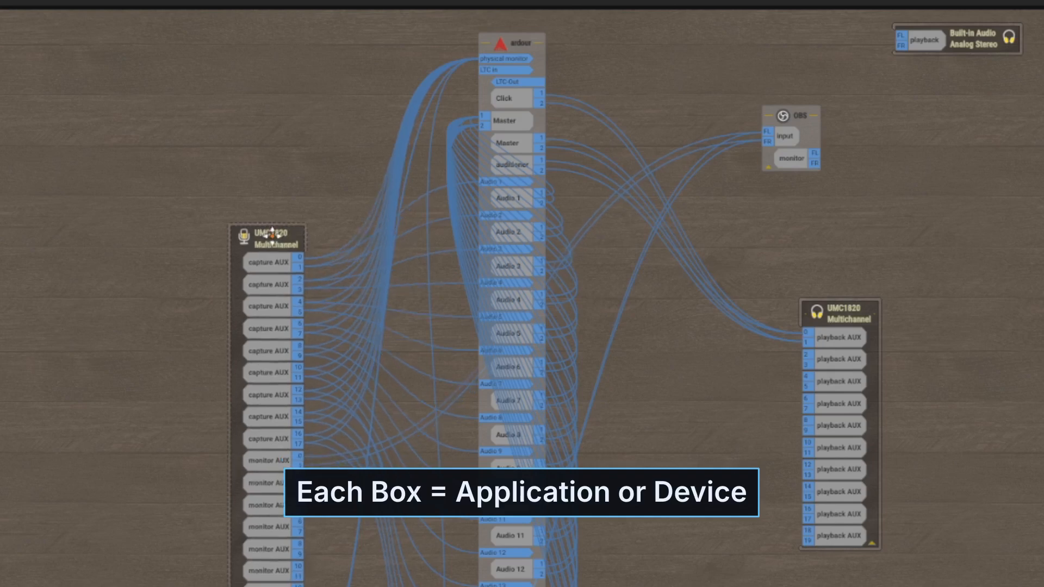
In Patchance, rearrange the UMC1820 capture, Ardour and OBS boxes so they are spread further apart on the canvas.
{"action": "left_click_drag", "start_coordinate": [272, 236], "coordinate": [273, 235]}
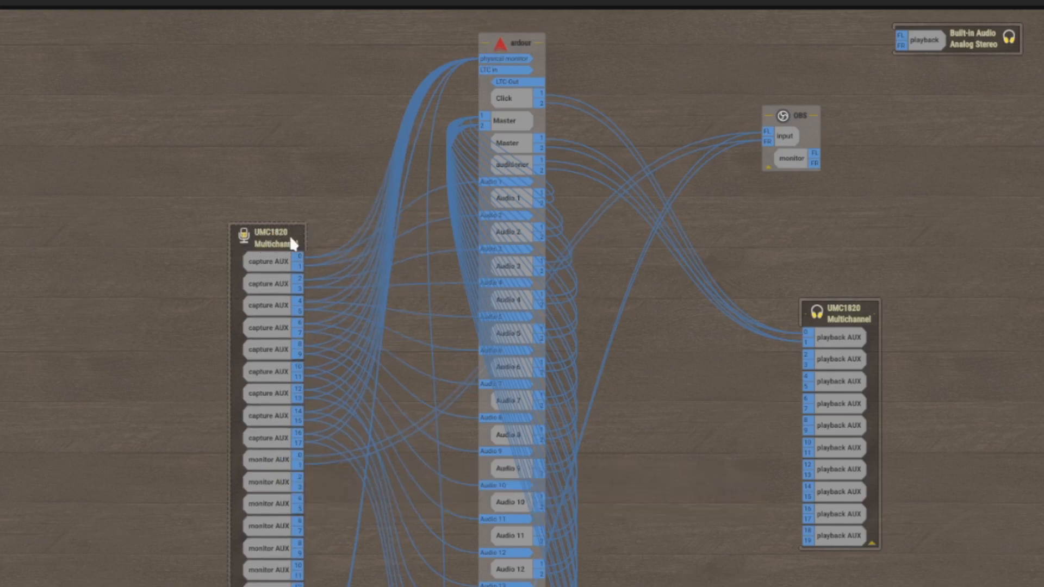
{"action": "left_click_drag", "start_coordinate": [269, 238], "coordinate": [220, 178]}
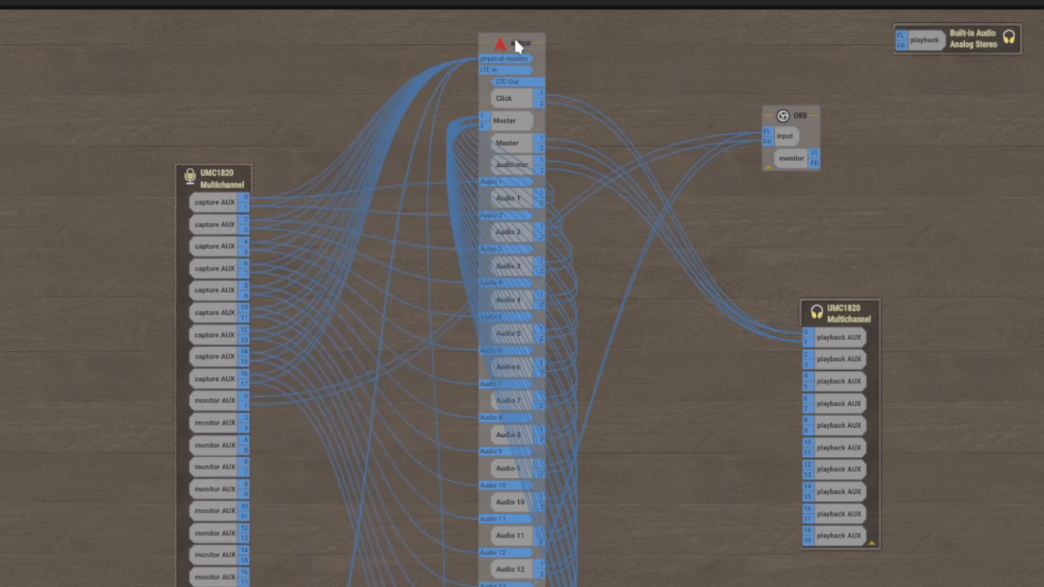
{"action": "left_click_drag", "start_coordinate": [516, 40], "coordinate": [541, 51]}
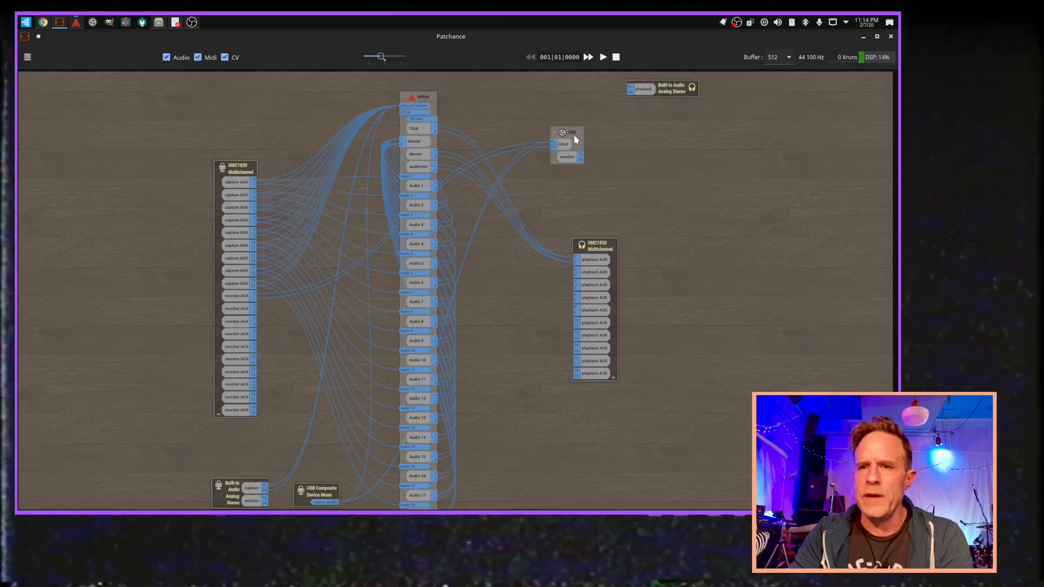
{"action": "left_click_drag", "start_coordinate": [800, 120], "coordinate": [888, 115]}
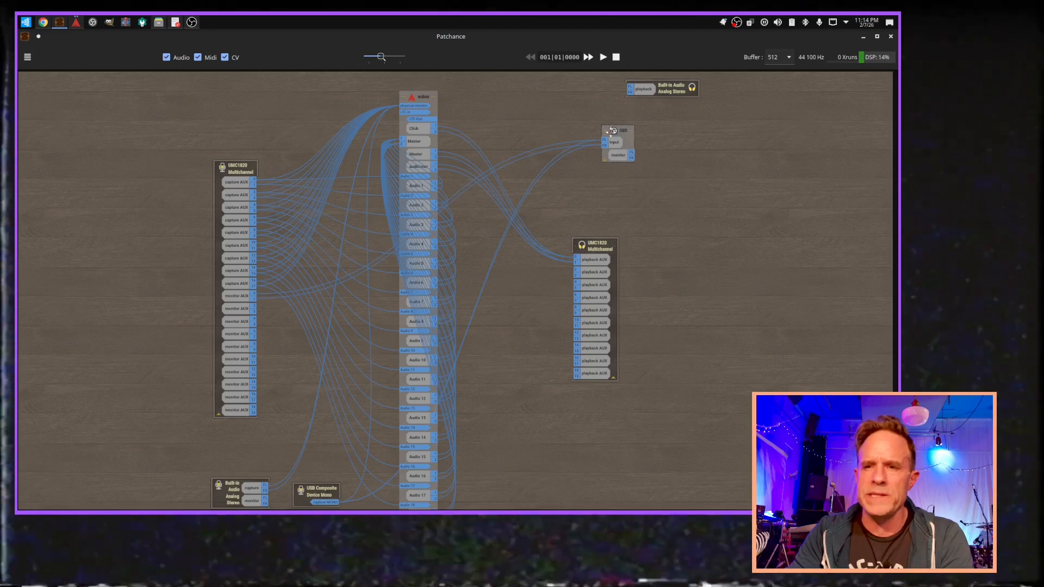
{"action": "left_click_drag", "start_coordinate": [624, 132], "coordinate": [583, 134]}
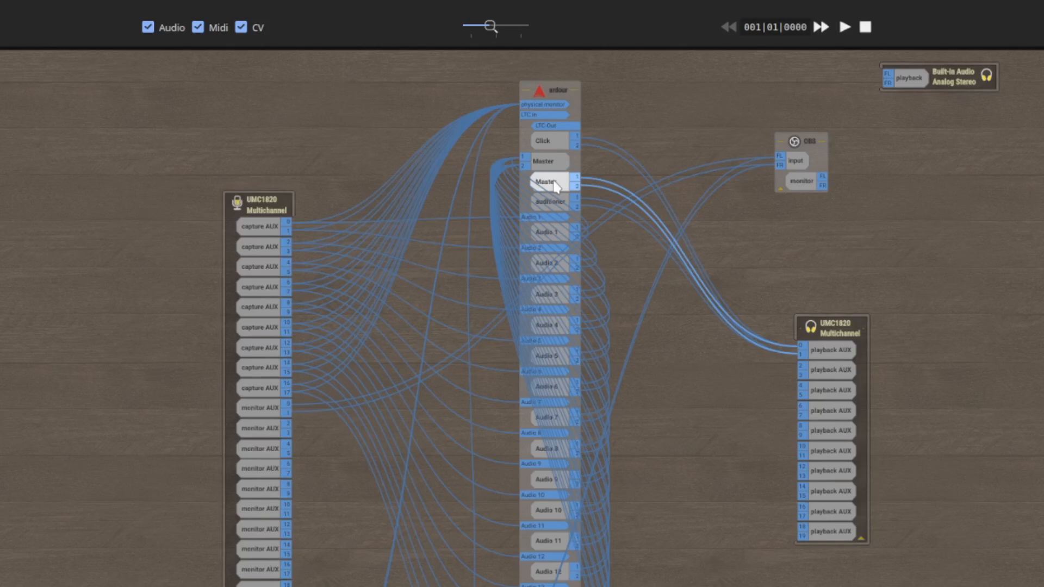
Inspect the Ardour Master output port, its connection options and its routing to the UMC1820 playback ports.
{"action": "scroll", "coordinate": [554, 185], "scroll_direction": "up", "scroll_amount": 5}
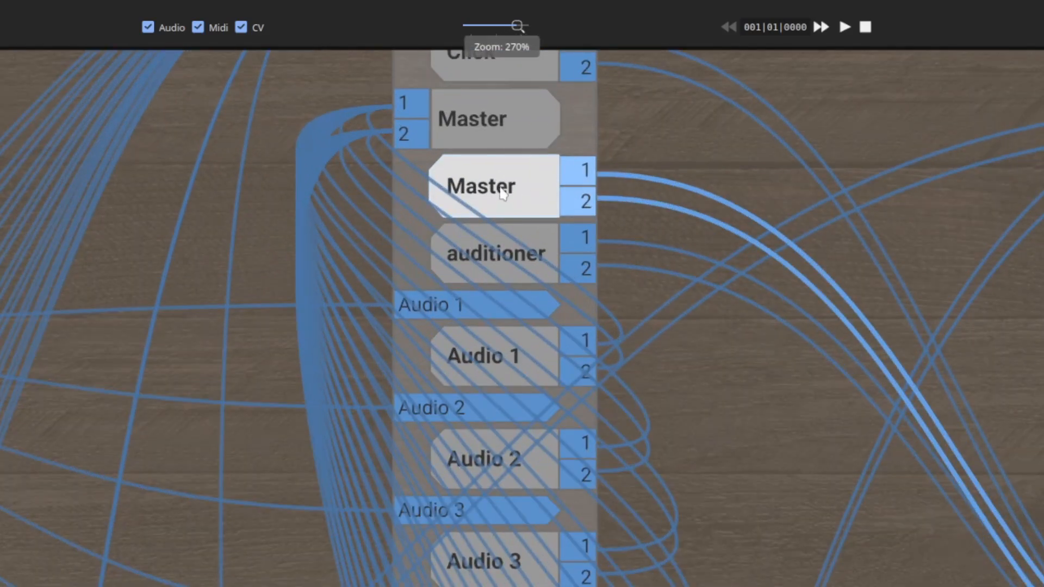
{"action": "right_click", "coordinate": [506, 189]}
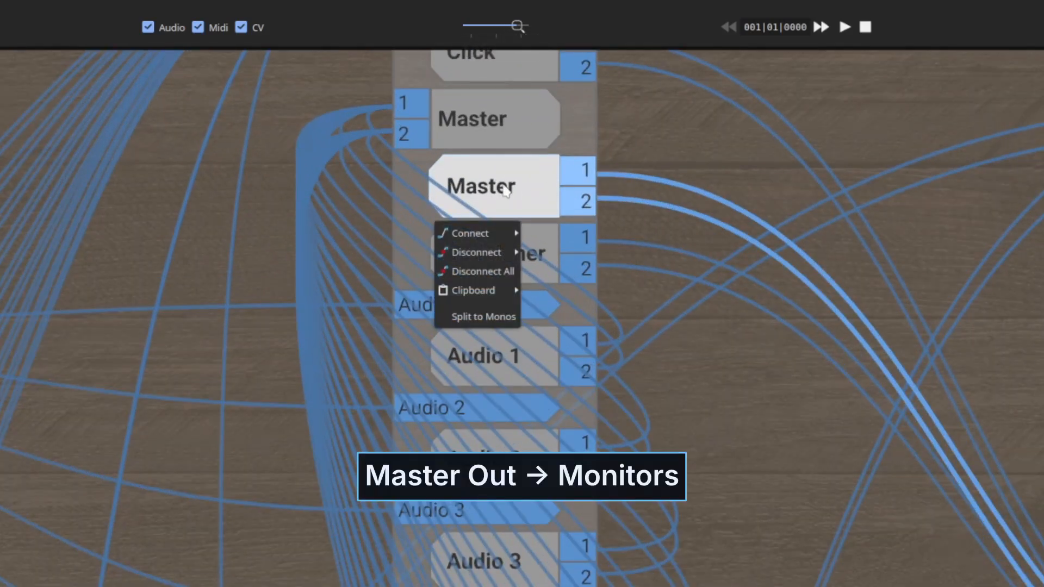
{"action": "left_click", "coordinate": [506, 190]}
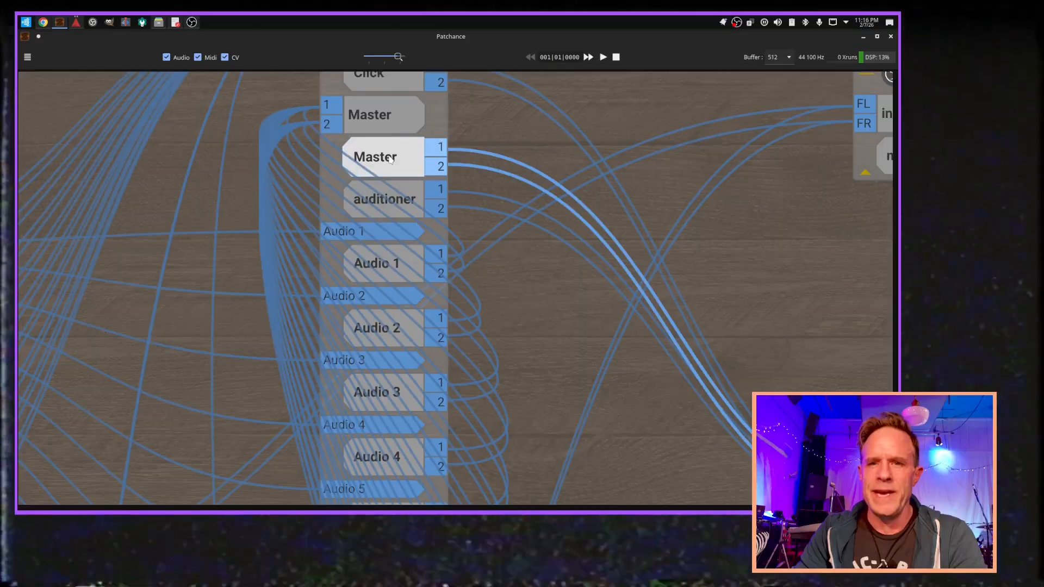
{"action": "scroll", "coordinate": [506, 190], "scroll_direction": "down", "scroll_amount": 4}
{"action": "scroll", "coordinate": [389, 158], "scroll_direction": "down", "scroll_amount": 1}
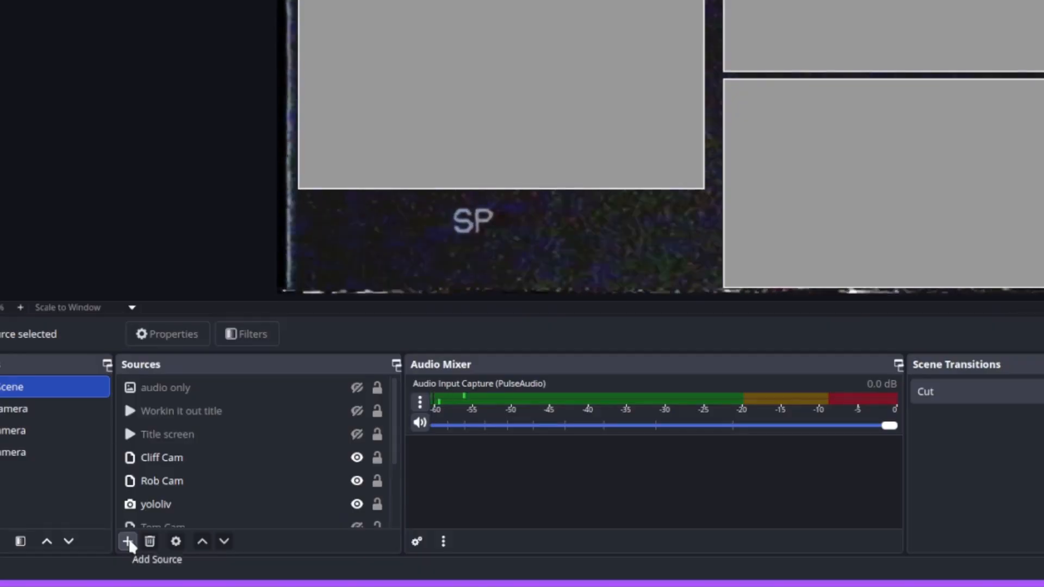
Switch to OBS and add an Audio Input Capture (PulseAudio) source to the scene.
{"action": "left_click", "coordinate": [128, 542]}
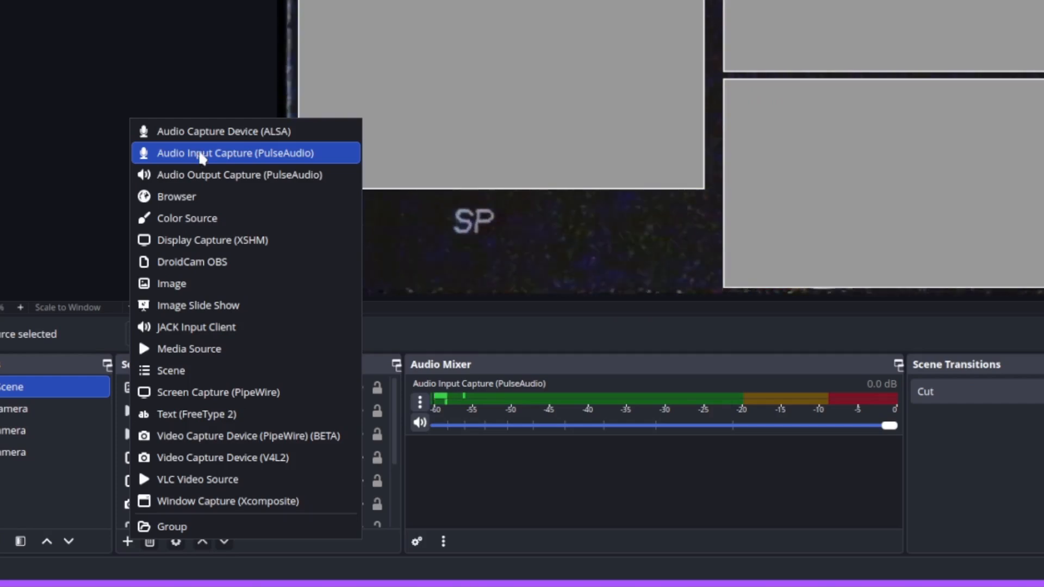
{"action": "left_click", "coordinate": [561, 383]}
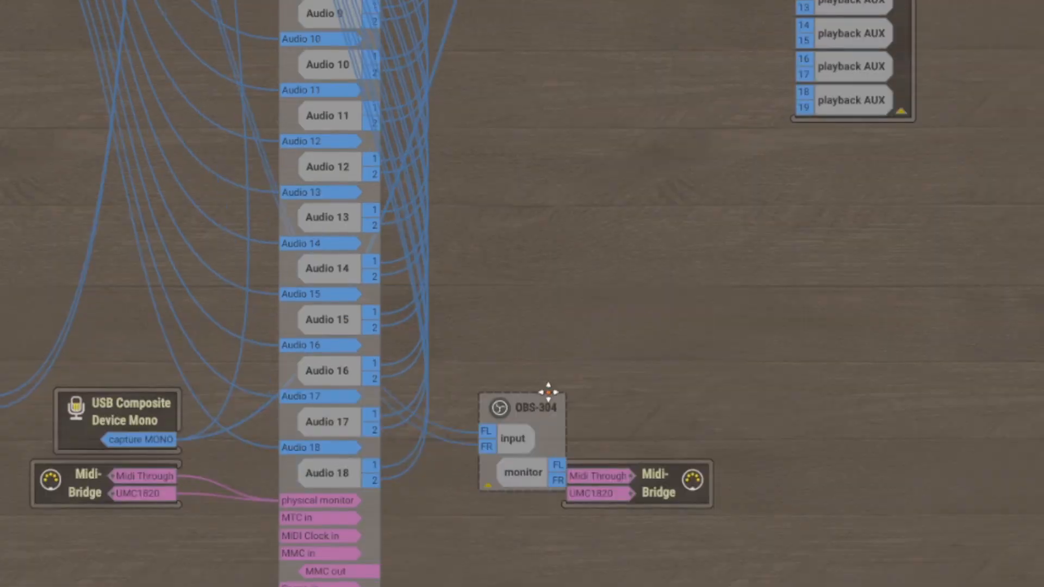
Back in Patchance, move the OBS-304 box up away from the Midi-Bridge box to just below the UMC1820 playback box.
{"action": "left_click_drag", "start_coordinate": [545, 396], "coordinate": [681, 105]}
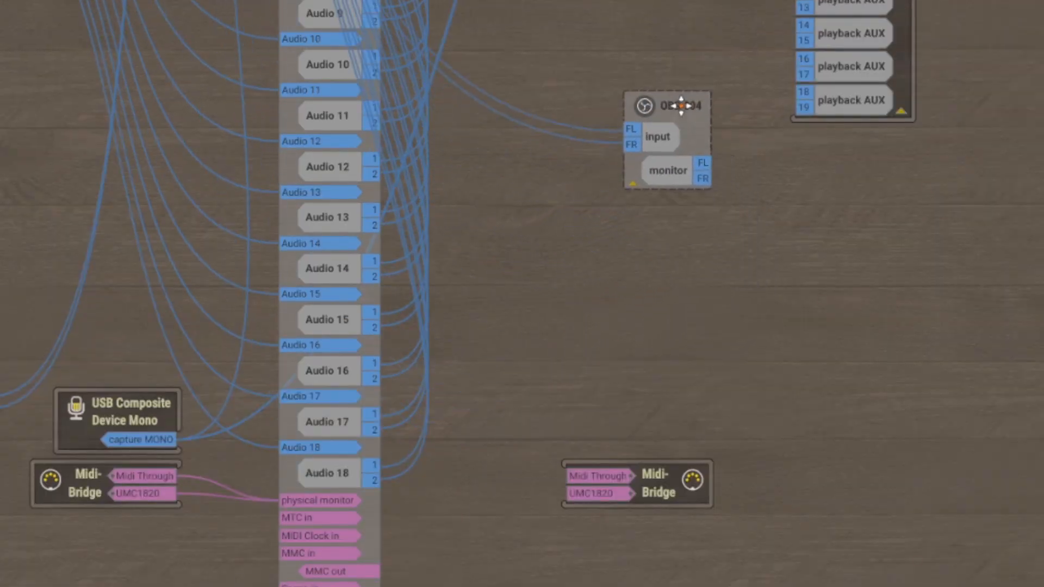
{"action": "scroll", "coordinate": [744, 212], "scroll_direction": "up", "scroll_amount": 5}
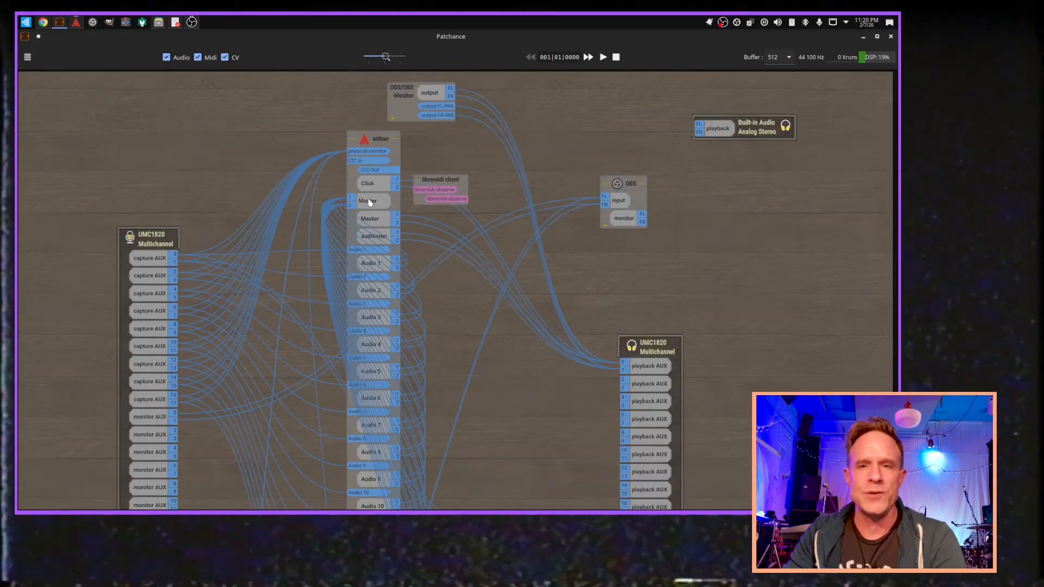
{"action": "scroll", "coordinate": [492, 212], "scroll_direction": "down", "scroll_amount": 5}
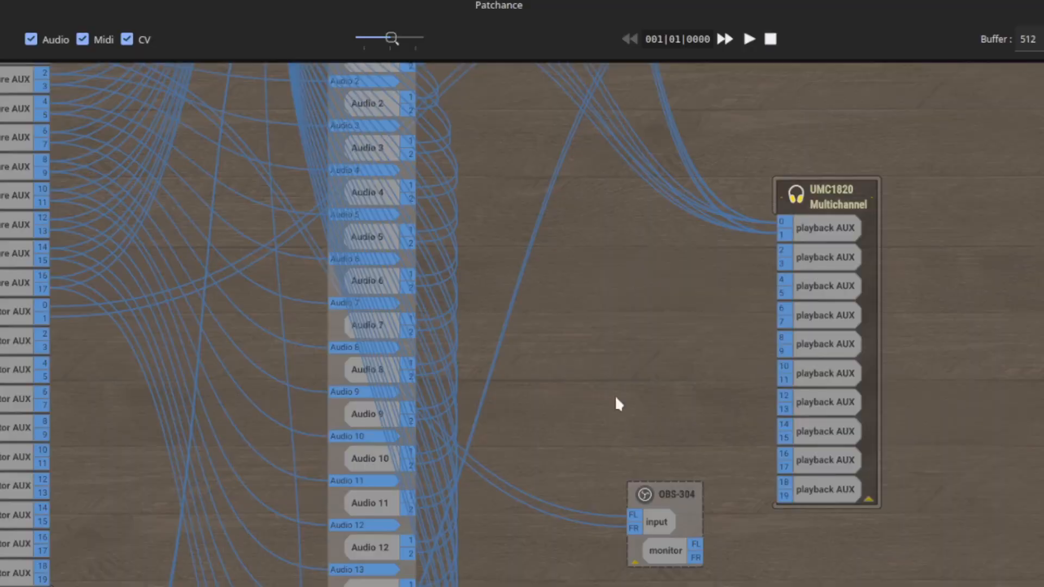
Connect the Ardour Master output pair to the input of the OBS-304 box and check the new routing.
{"action": "scroll", "coordinate": [615, 399], "scroll_direction": "up", "scroll_amount": 8}
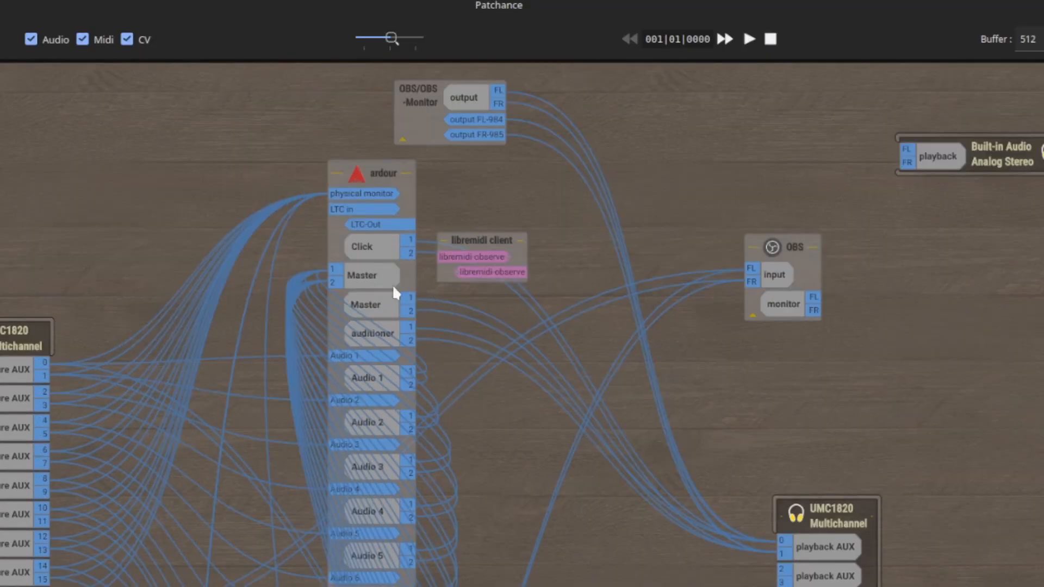
{"action": "left_click_drag", "start_coordinate": [405, 303], "coordinate": [426, 322]}
{"action": "scroll", "coordinate": [507, 419], "scroll_direction": "down", "scroll_amount": 13}
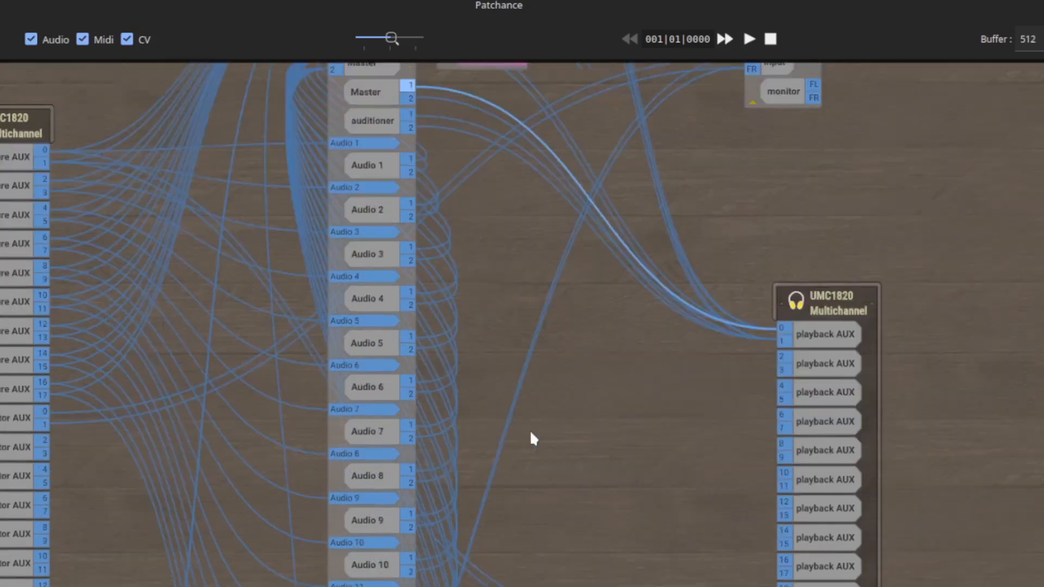
{"action": "right_click", "coordinate": [651, 293]}
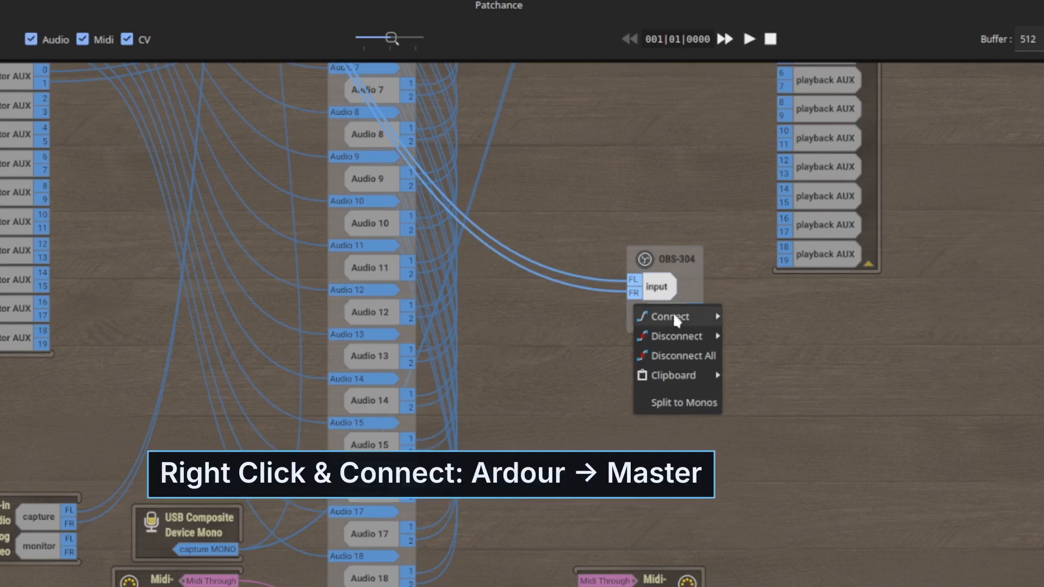
{"action": "mouse_move", "coordinate": [679, 321]}
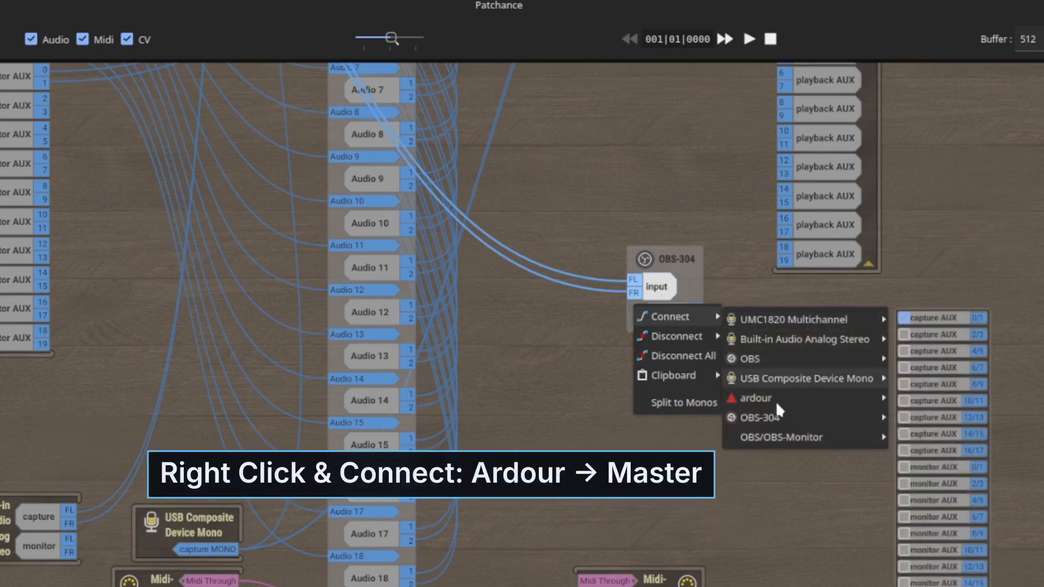
{"action": "mouse_move", "coordinate": [772, 407]}
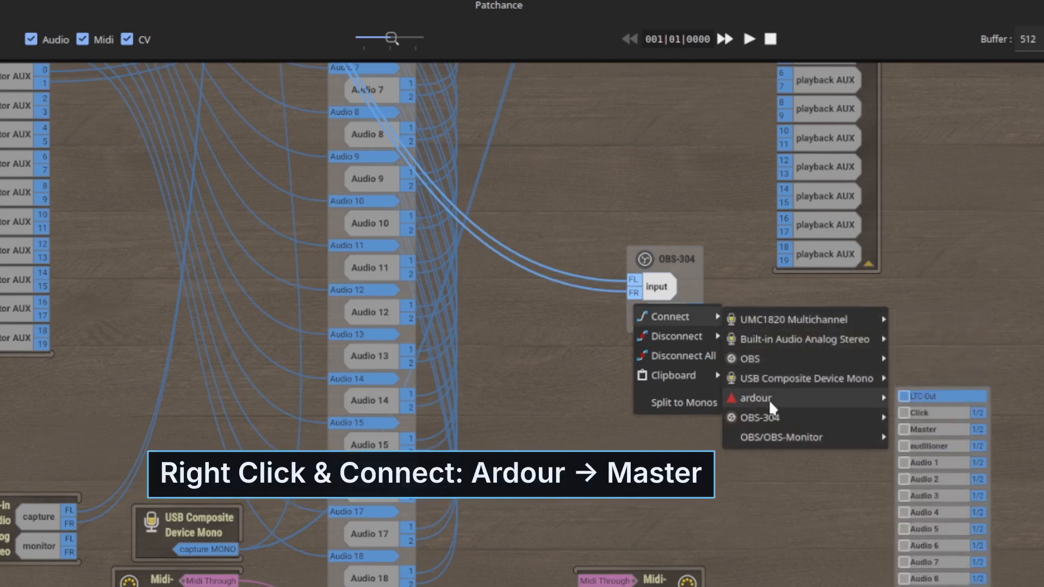
{"action": "left_click", "coordinate": [920, 430]}
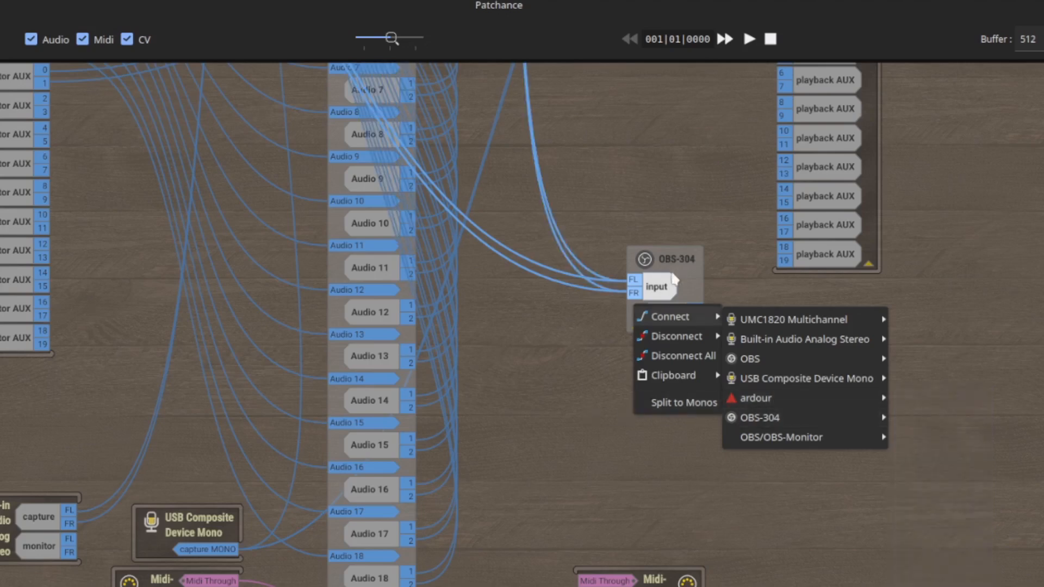
{"action": "left_click", "coordinate": [576, 352]}
{"action": "scroll", "coordinate": [594, 279], "scroll_direction": "up", "scroll_amount": 10}
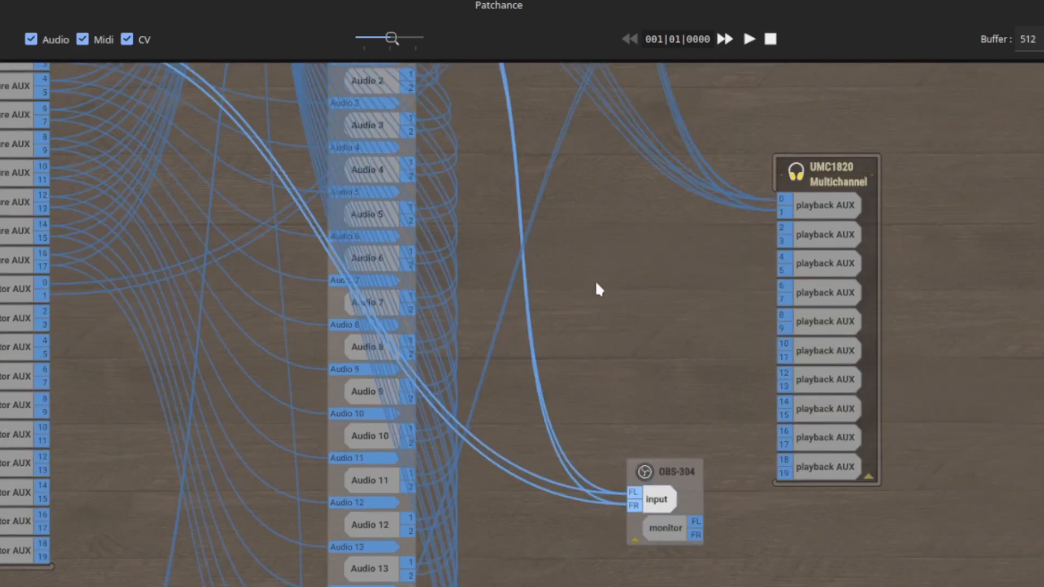
{"action": "scroll", "coordinate": [449, 307], "scroll_direction": "down", "scroll_amount": 10}
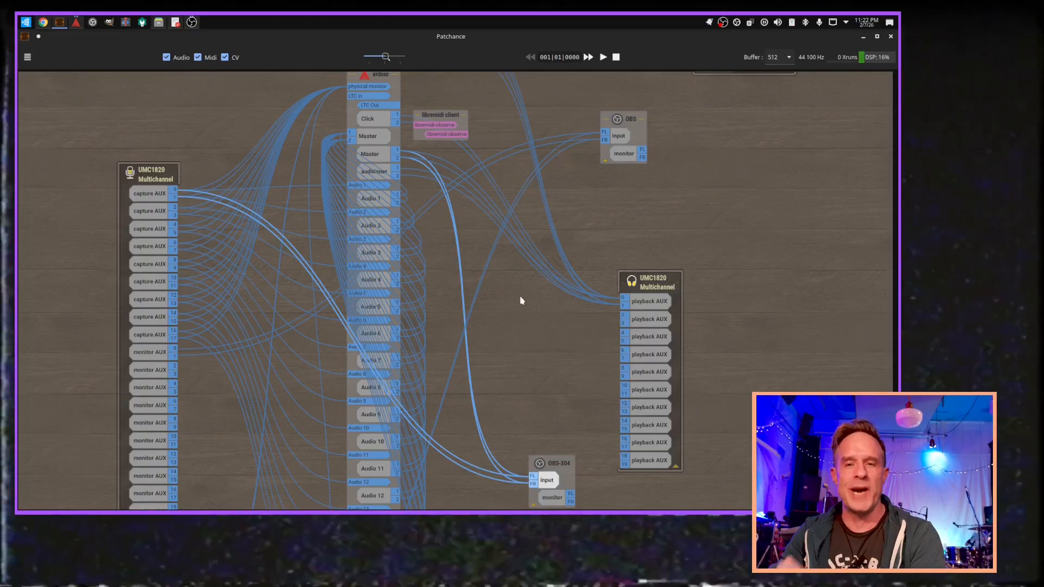
Switch to the Ardour mixer and arm tracks Audio 6 through Audio 12 for recording.
{"action": "left_click", "coordinate": [75, 25]}
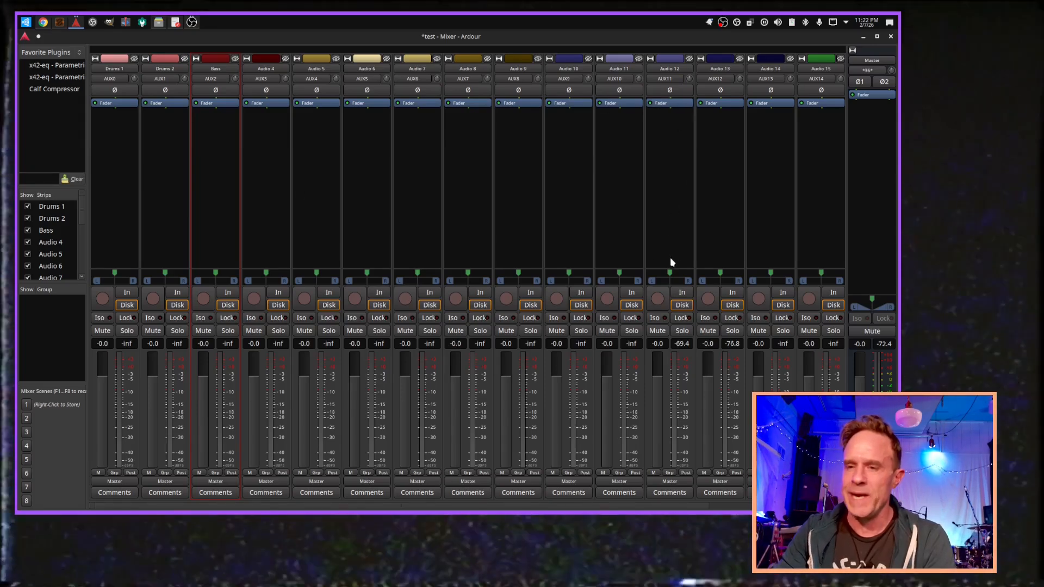
{"action": "left_click", "coordinate": [607, 297]}
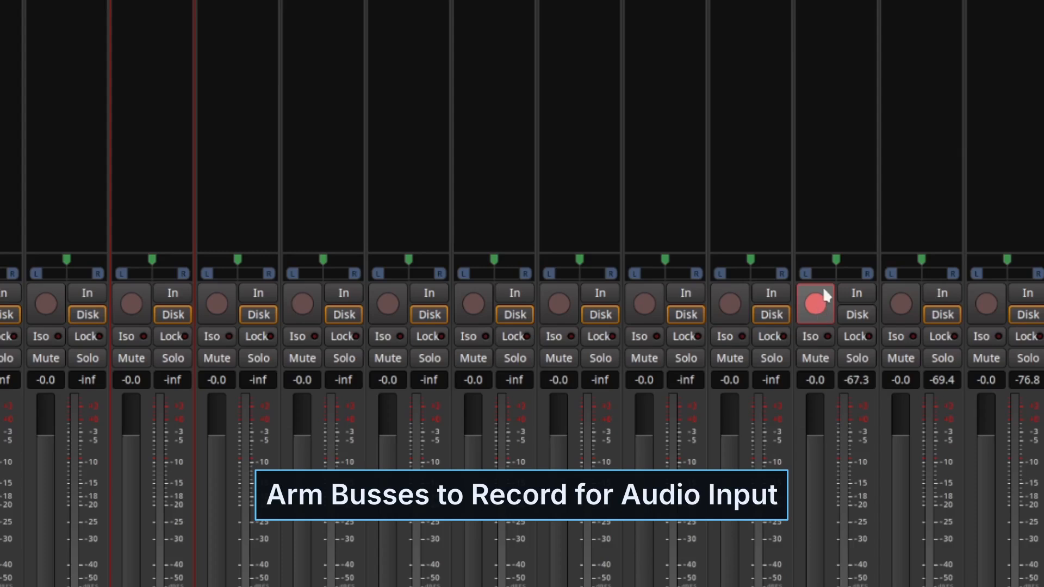
{"action": "left_click", "coordinate": [727, 311]}
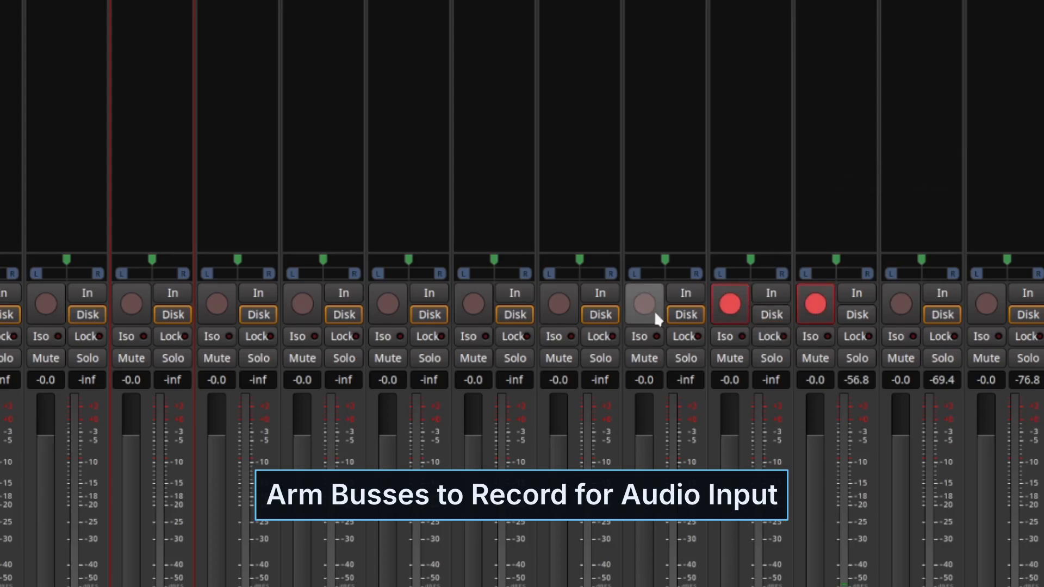
{"action": "left_click", "coordinate": [637, 313]}
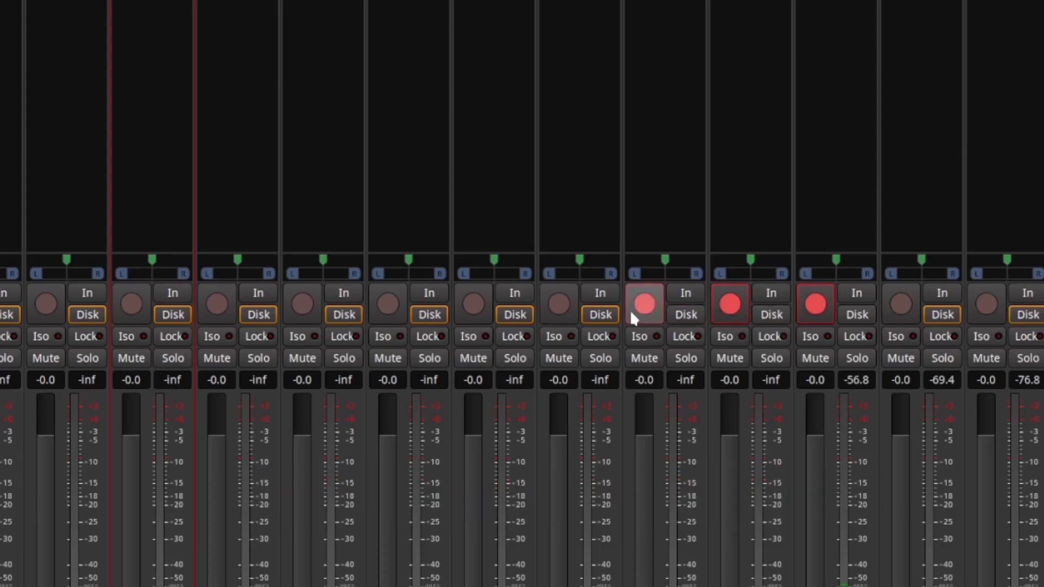
{"action": "left_click", "coordinate": [385, 314]}
{"action": "left_click", "coordinate": [894, 304]}
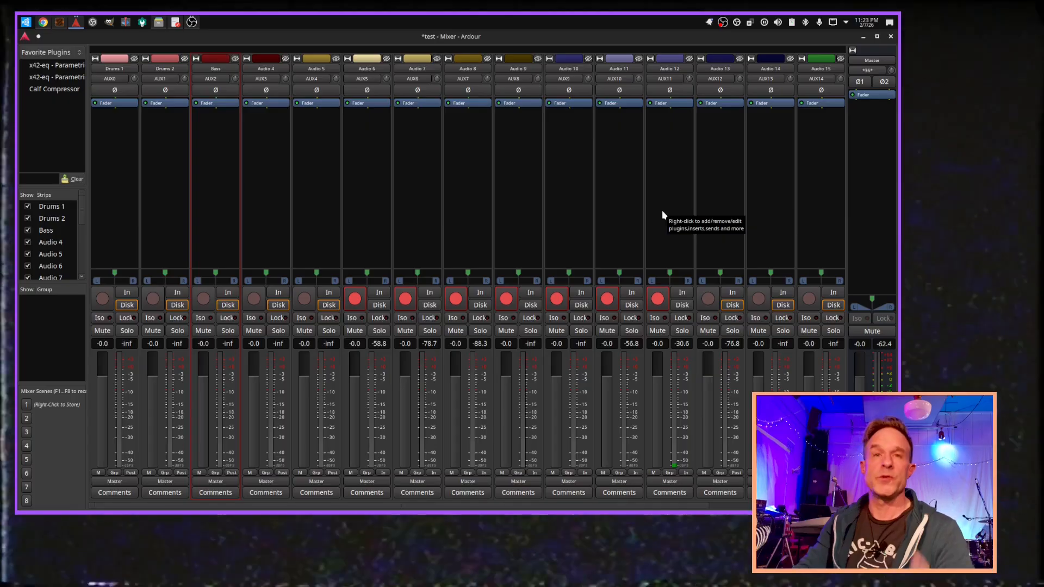